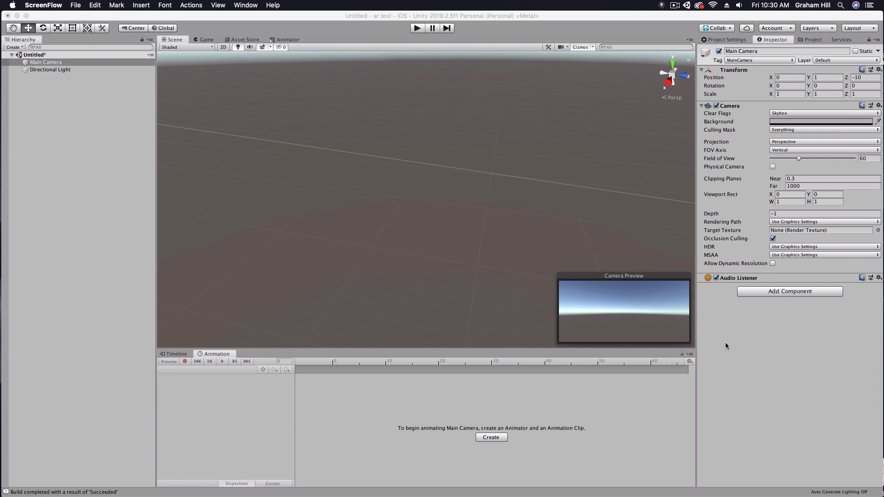
Bring the Unity editor forward with Main Camera selected in the Hierarchy.
{"action": "left_click", "coordinate": [69, 154]}
Check the default Main Camera and Directional Light, then add a Cube 3D object.
{"action": "left_click", "coordinate": [41, 63]}
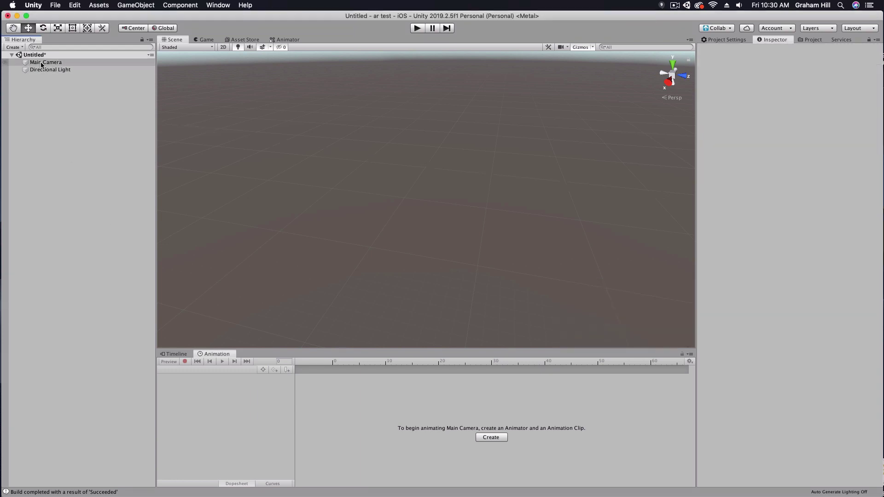
{"action": "left_click", "coordinate": [41, 70]}
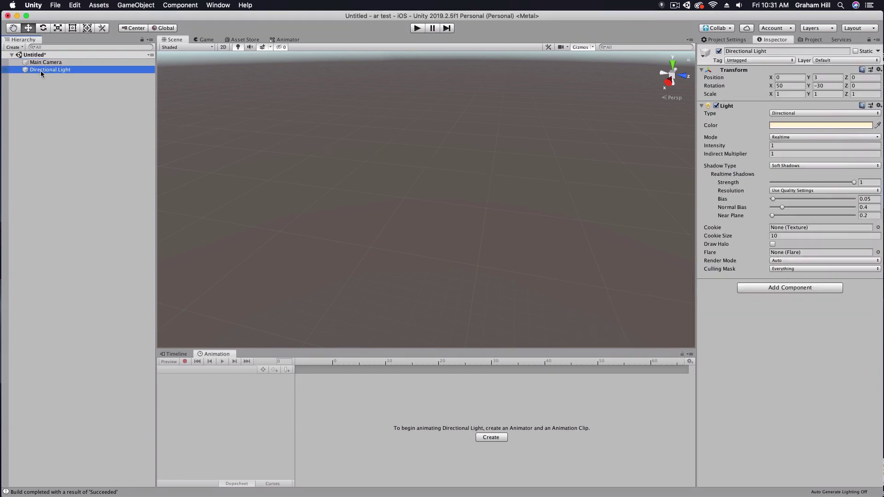
{"action": "left_click", "coordinate": [53, 106]}
{"action": "right_click", "coordinate": [51, 89]}
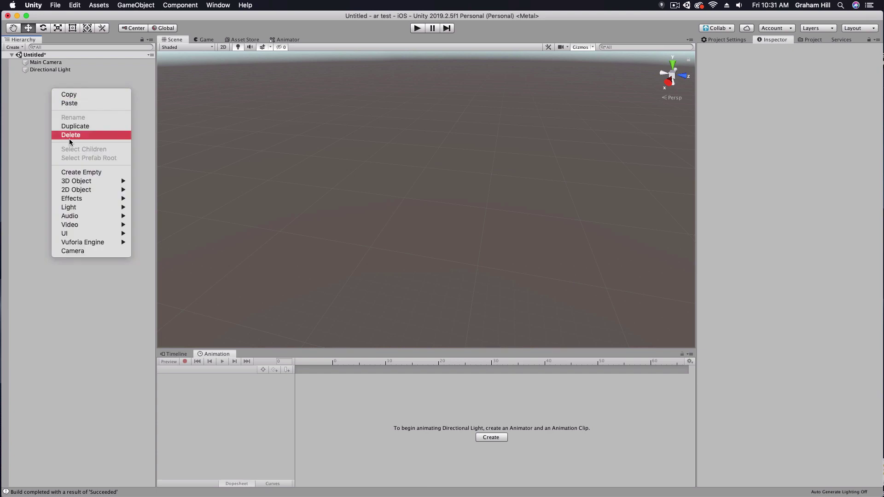
{"action": "mouse_move", "coordinate": [74, 182]}
{"action": "left_click", "coordinate": [144, 182]}
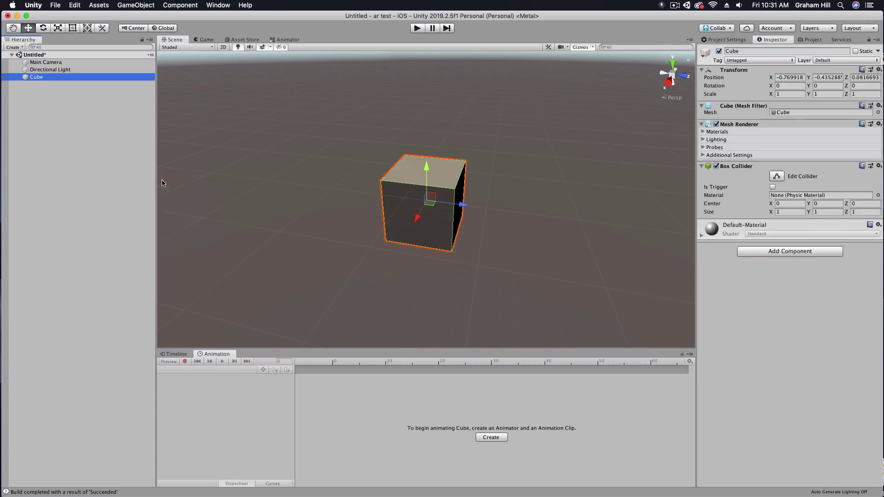
Zoom, orbit and pan the Scene view to frame the new cube.
{"action": "scroll", "coordinate": [423, 188], "scroll_direction": "up", "scroll_amount": 3}
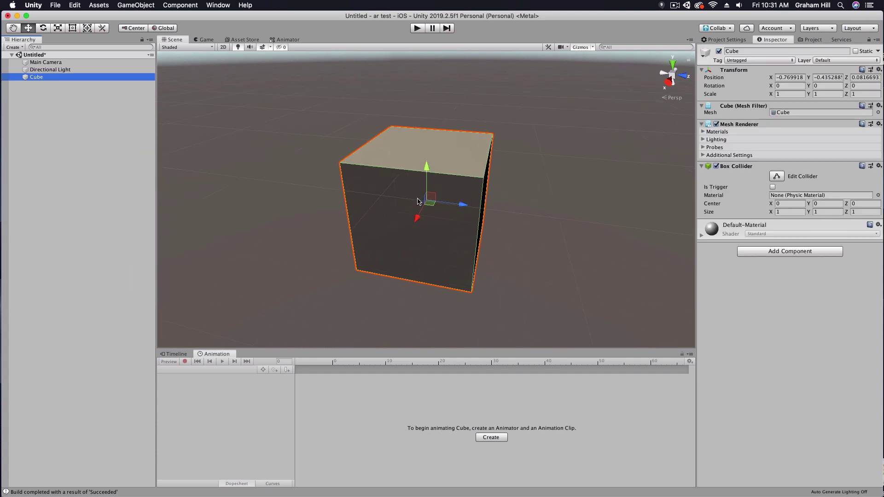
{"action": "right_click_drag", "start_coordinate": [406, 183], "coordinate": [438, 155]}
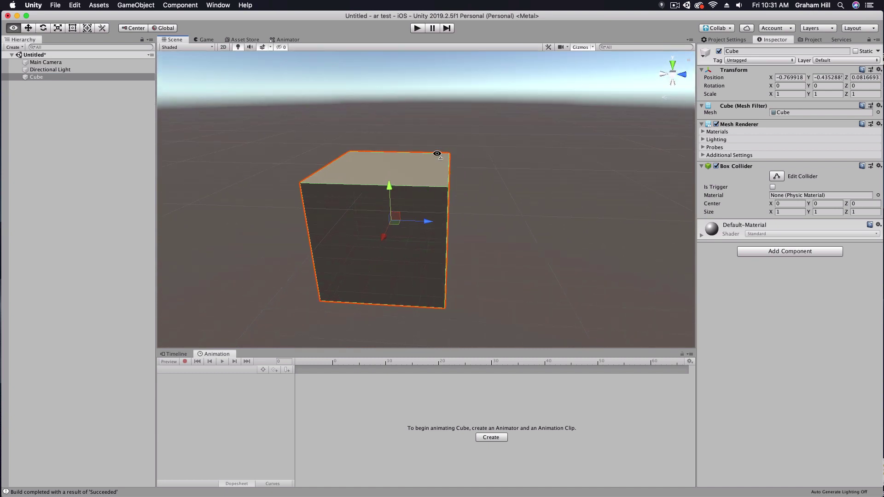
{"action": "middle_click_drag", "start_coordinate": [363, 167], "coordinate": [383, 159]}
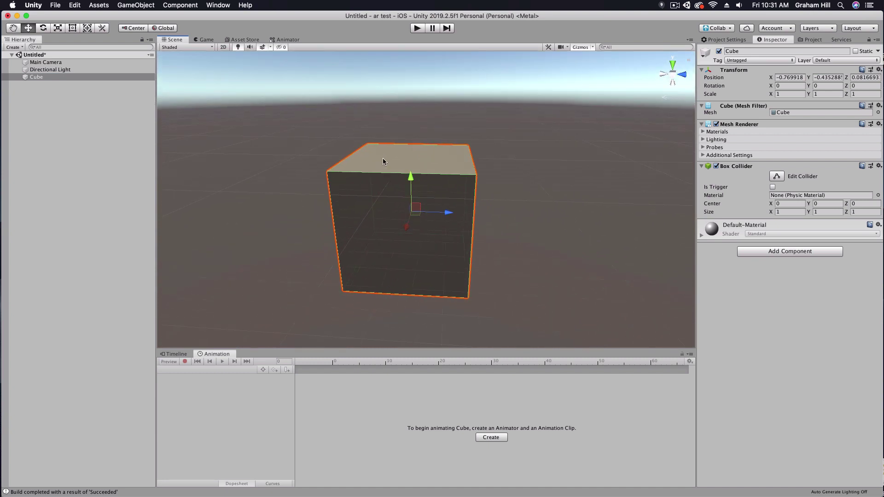
{"action": "left_click", "coordinate": [57, 64]}
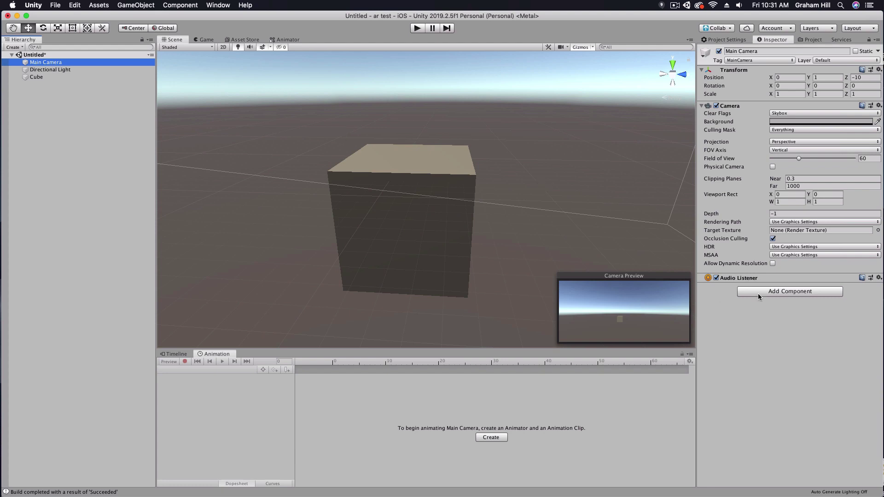
{"action": "left_click", "coordinate": [235, 42]}
{"action": "left_click", "coordinate": [458, 84]}
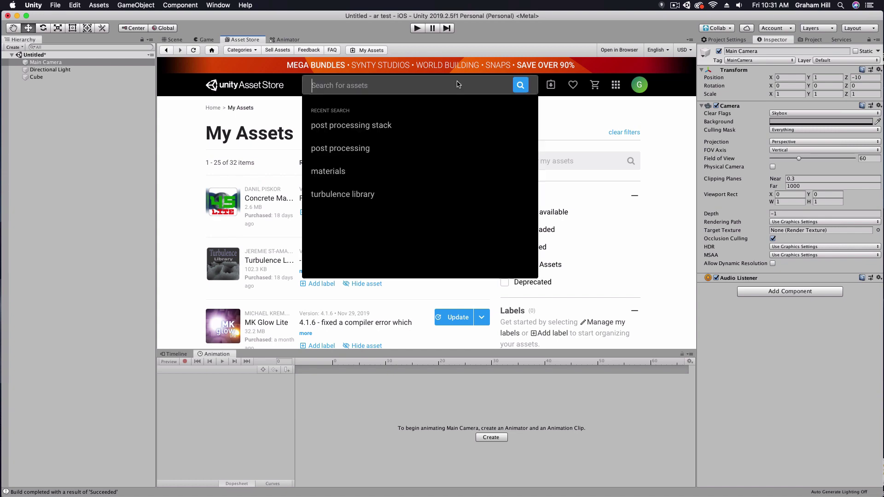
{"action": "left_click", "coordinate": [272, 76]}
{"action": "scroll", "coordinate": [346, 216], "scroll_direction": "down", "scroll_amount": 2}
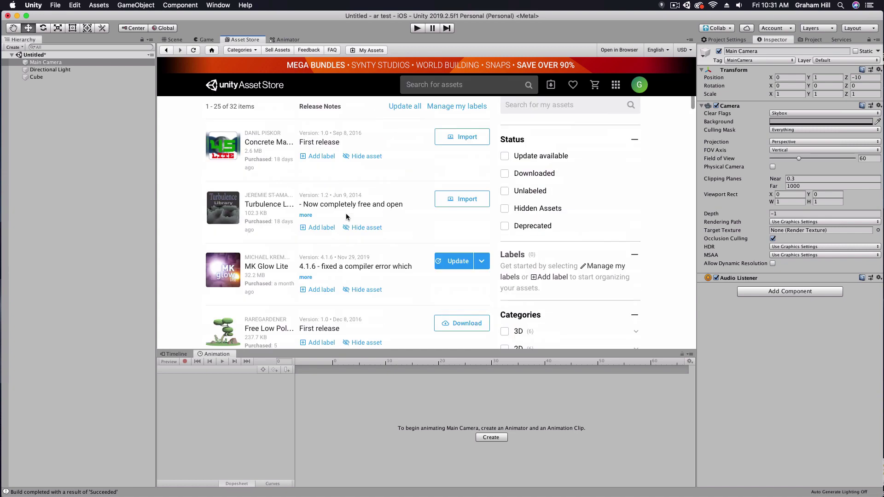
{"action": "left_click", "coordinate": [267, 266]}
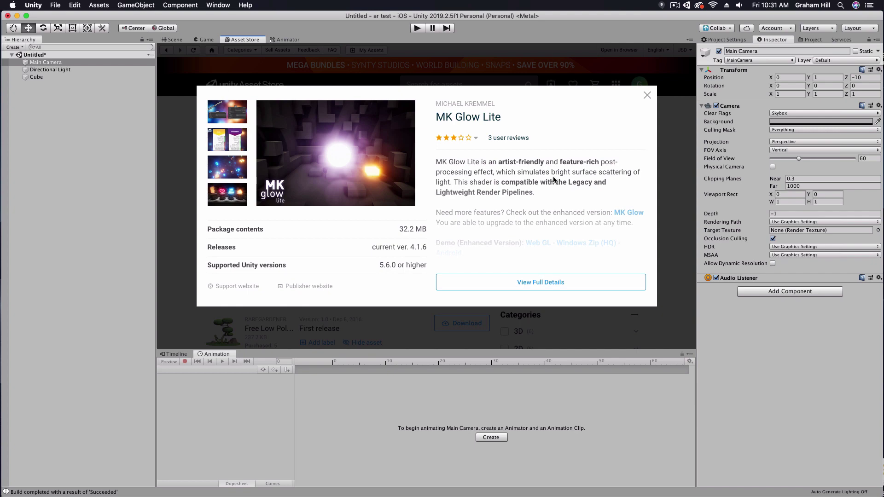
{"action": "left_click", "coordinate": [236, 164]}
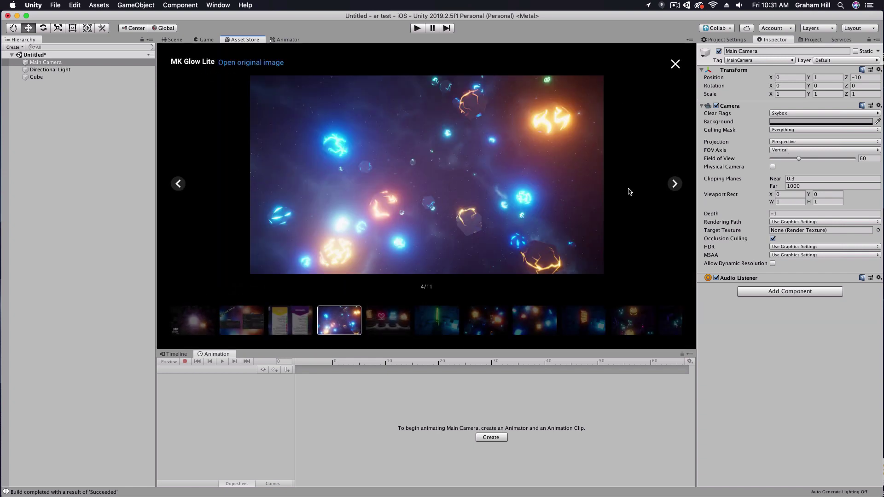
{"action": "left_click", "coordinate": [675, 184]}
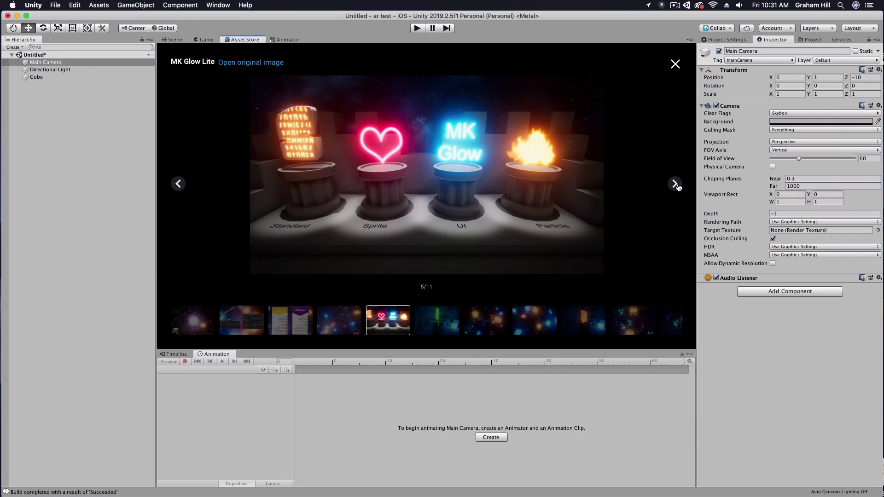
{"action": "left_click", "coordinate": [676, 185]}
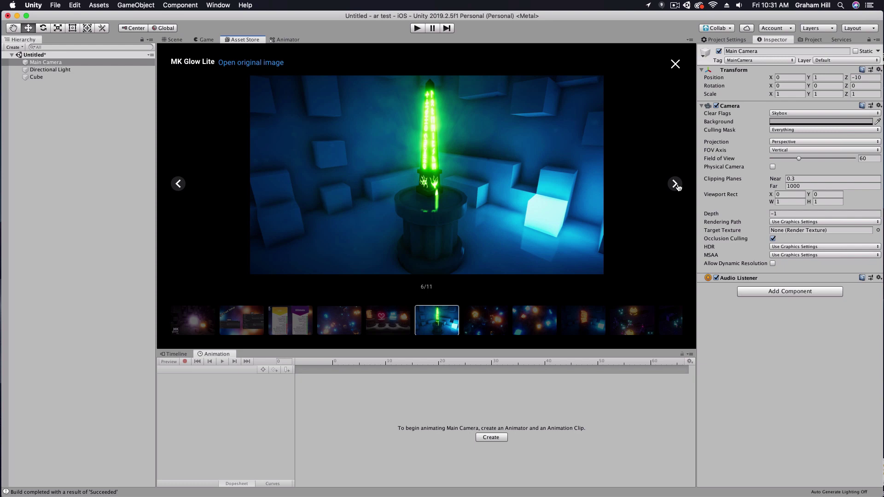
{"action": "left_click", "coordinate": [675, 184]}
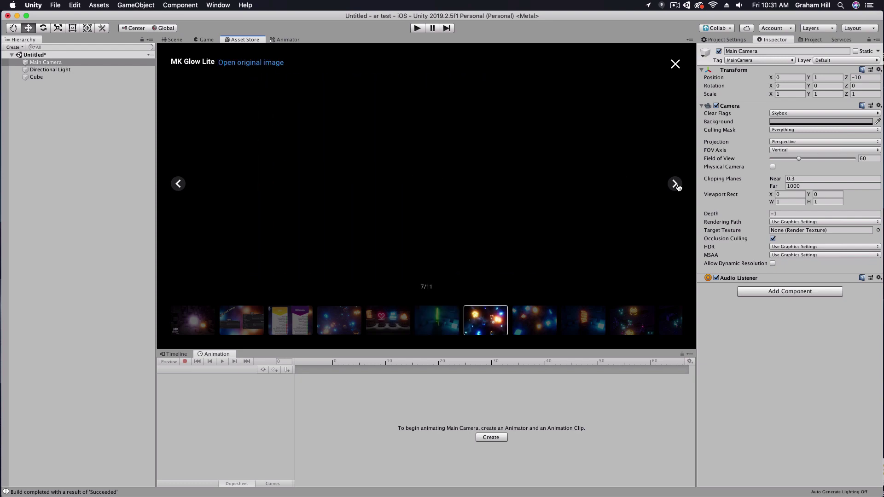
{"action": "left_click", "coordinate": [677, 185]}
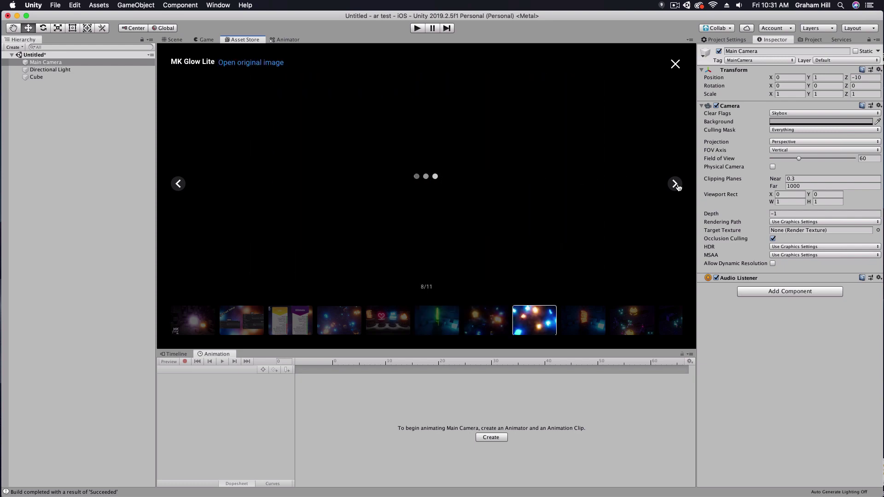
{"action": "left_click", "coordinate": [674, 64]}
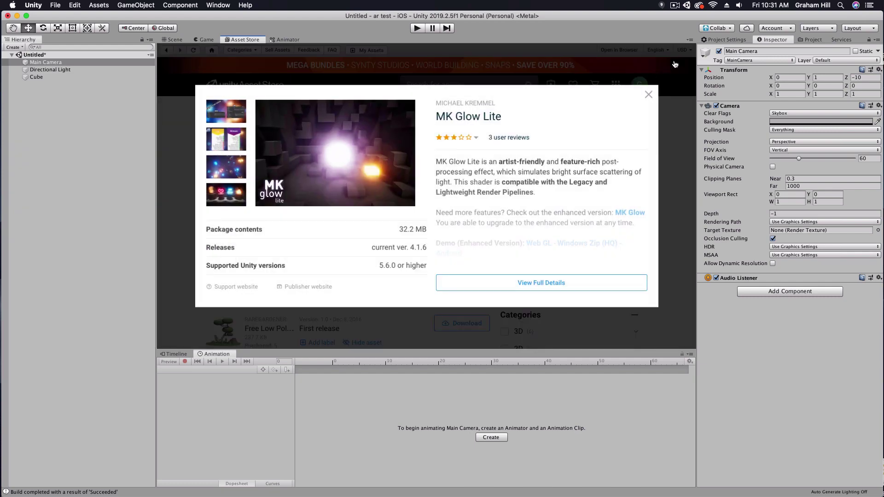
{"action": "left_click", "coordinate": [651, 92]}
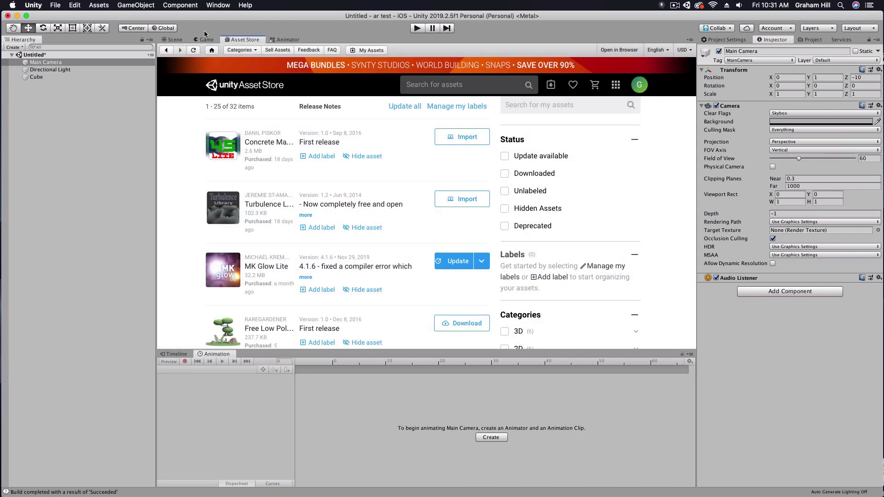
{"action": "left_click", "coordinate": [172, 40]}
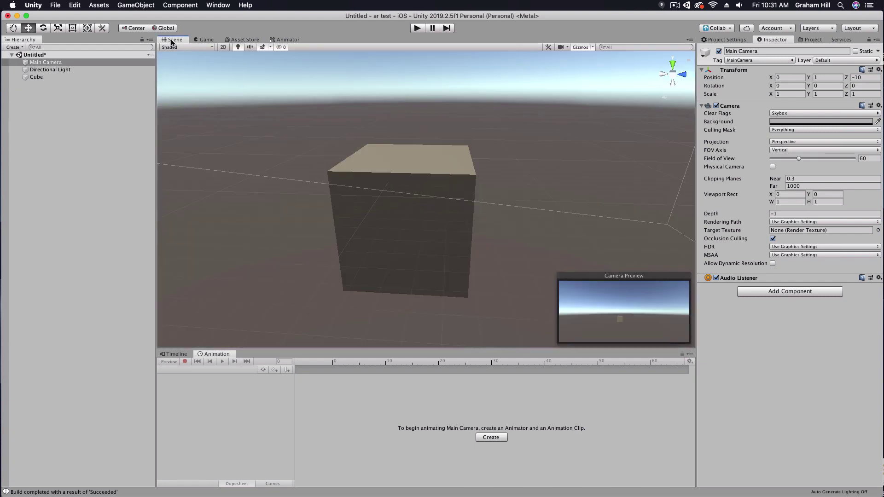
Add the MK Glow Lite component to the Main Camera.
{"action": "left_click", "coordinate": [767, 292]}
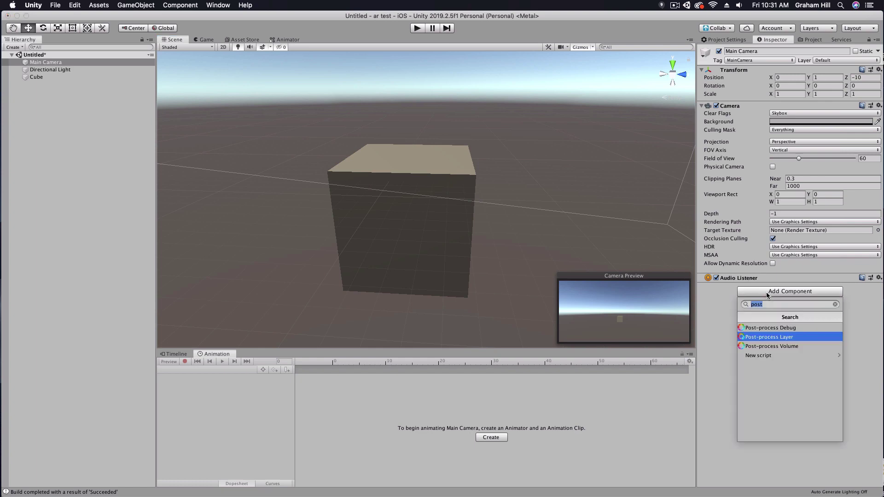
{"action": "type", "text": "mk"}
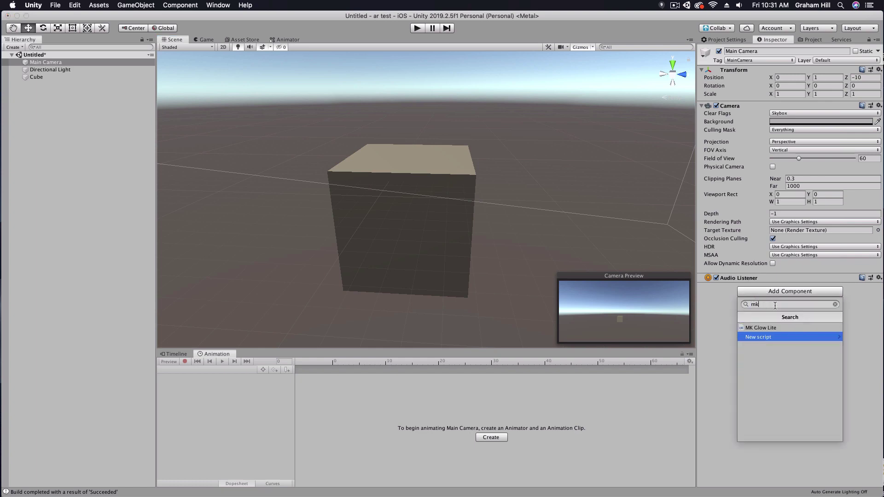
{"action": "left_click", "coordinate": [767, 328]}
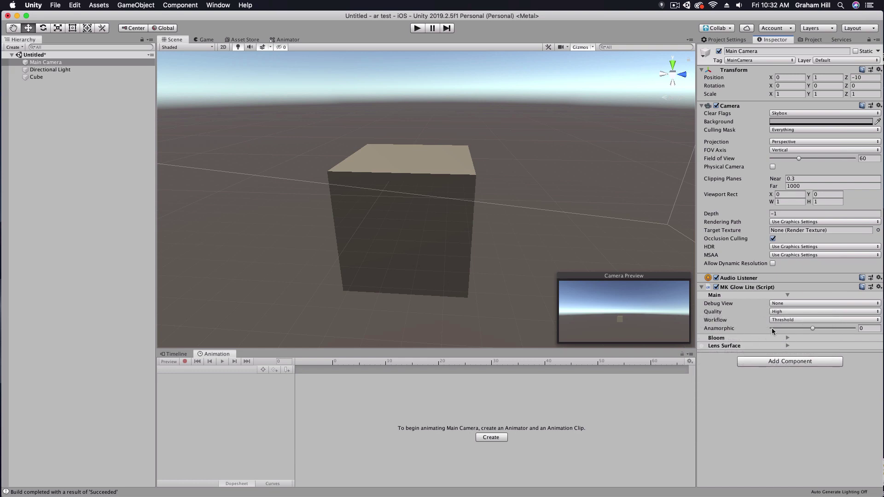
Under Bloom, change the MK Glow Lite Workflow from Threshold to Selective.
{"action": "left_click", "coordinate": [785, 337]}
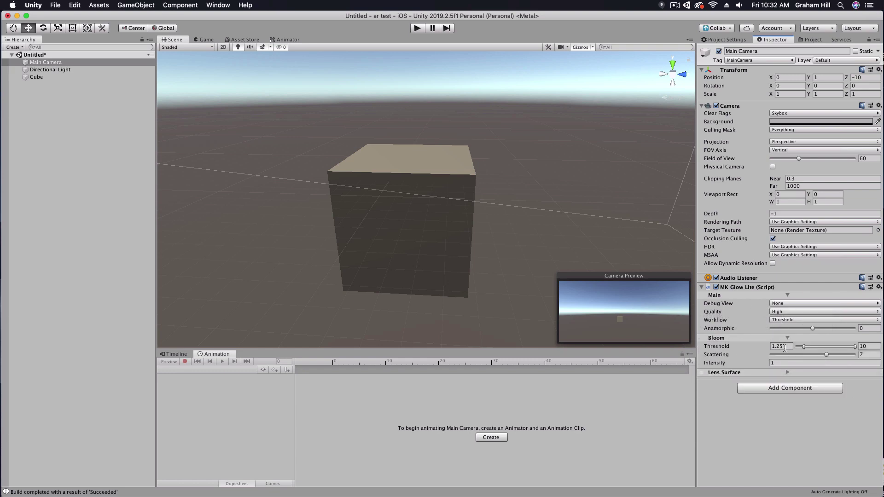
{"action": "left_click", "coordinate": [778, 322]}
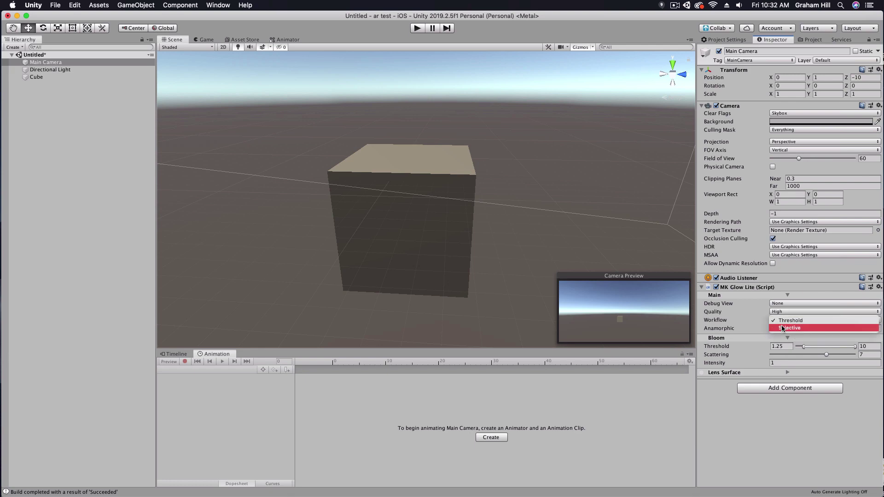
{"action": "left_click", "coordinate": [782, 328]}
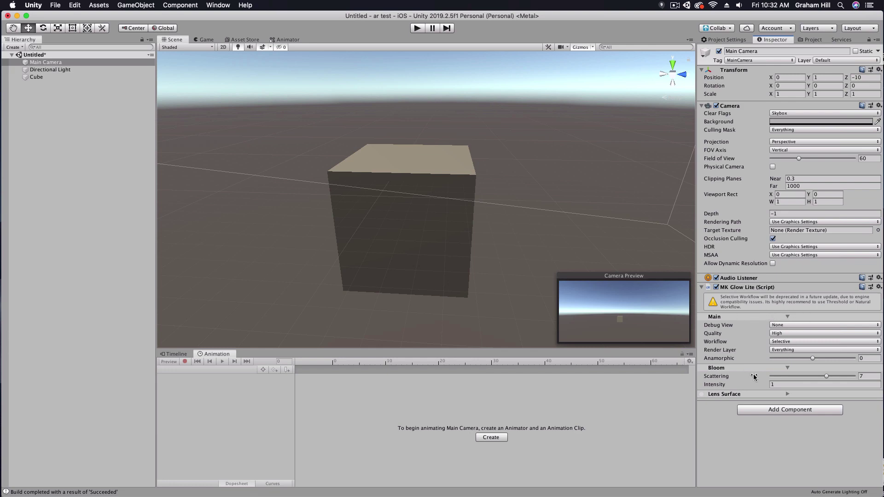
Add a Post-process Layer component to the Main Camera by searching 'pos'.
{"action": "left_click", "coordinate": [767, 409]}
{"action": "type", "text": "pos"}
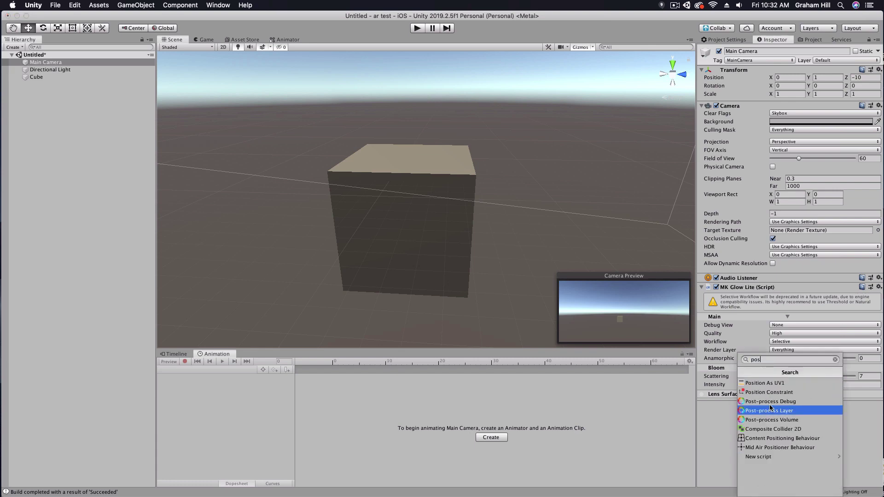
{"action": "left_click", "coordinate": [773, 414]}
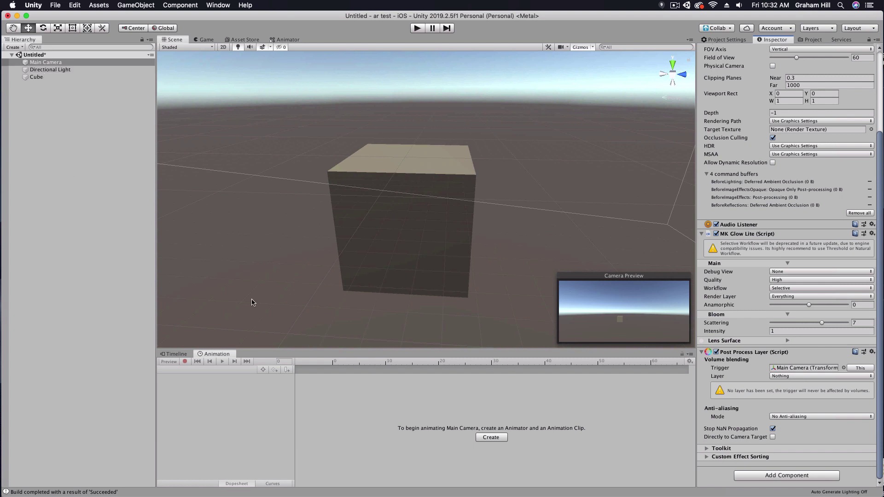
{"action": "left_click", "coordinate": [32, 5]}
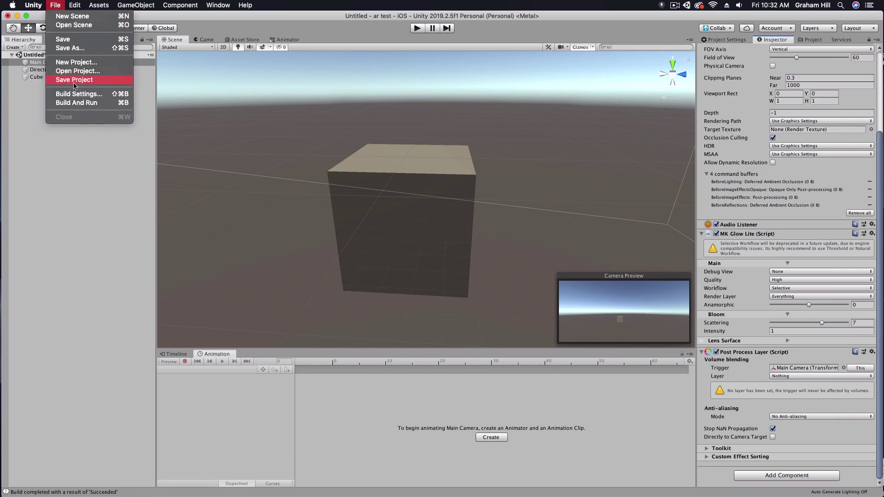
Name User Layer 8 'glow' in the project's Tags and Layers, then close Build Settings.
{"action": "left_click", "coordinate": [51, 94]}
{"action": "left_click", "coordinate": [98, 279]}
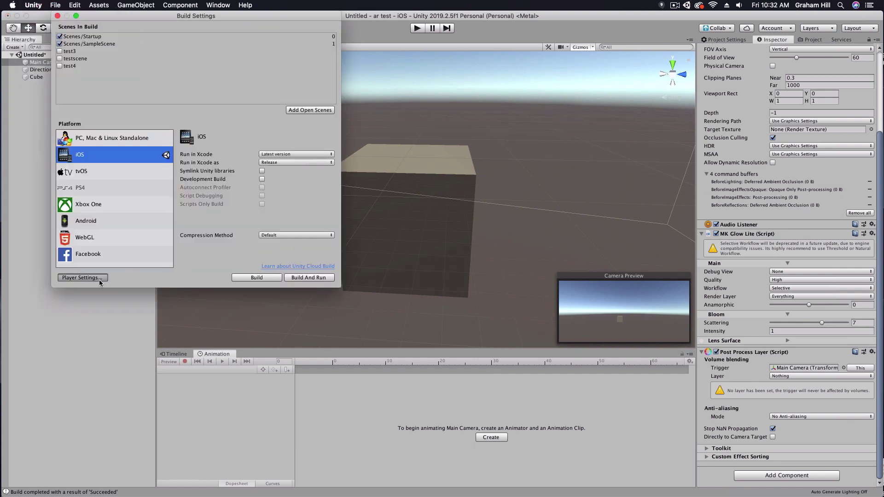
{"action": "left_click", "coordinate": [713, 133]}
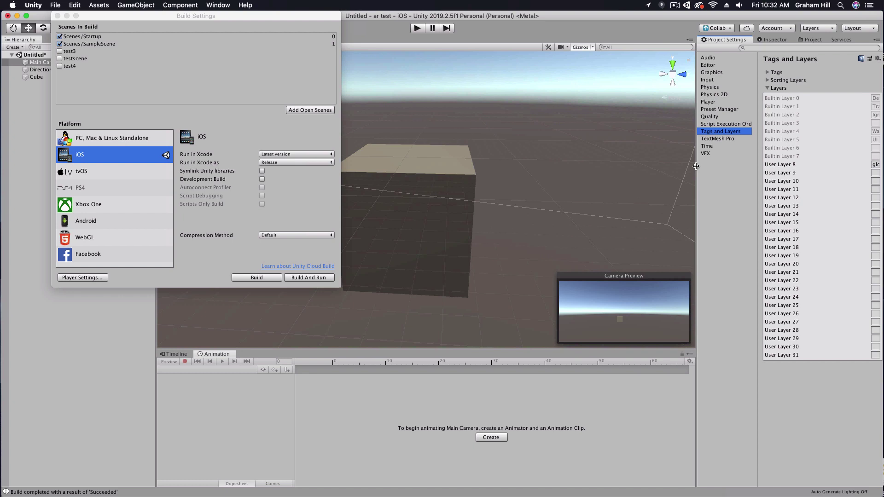
{"action": "left_click_drag", "start_coordinate": [695, 166], "coordinate": [657, 167]}
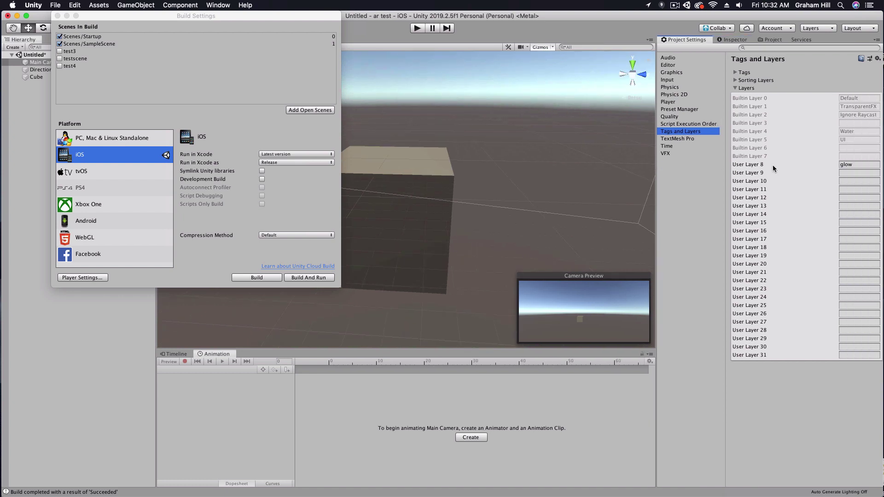
{"action": "left_click", "coordinate": [858, 164]}
{"action": "type", "text": "glow"}
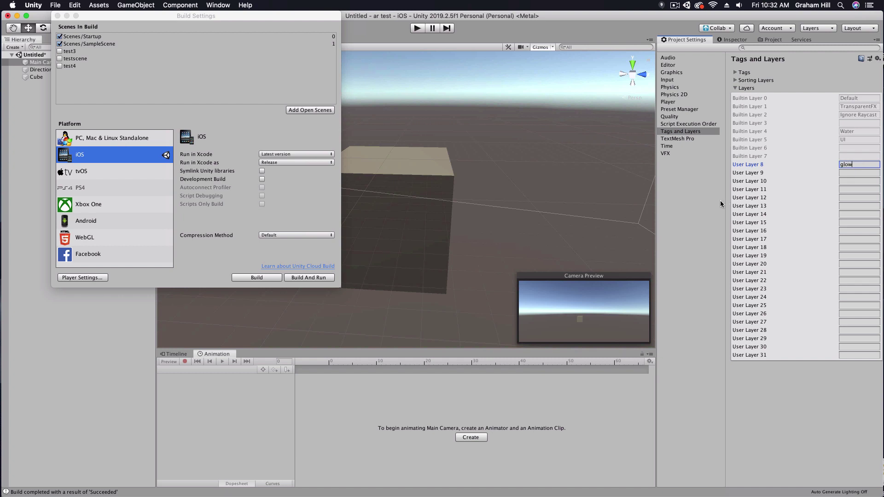
{"action": "left_click", "coordinate": [715, 206]}
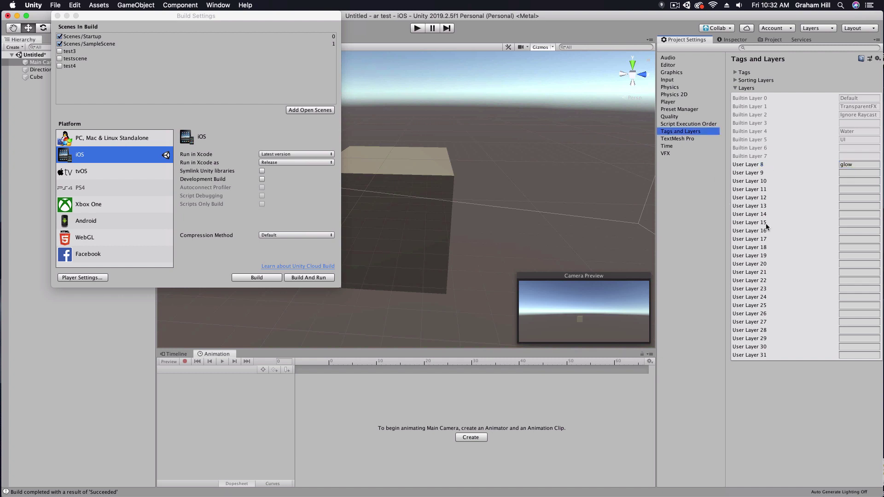
{"action": "left_click_drag", "start_coordinate": [654, 193], "coordinate": [683, 191]}
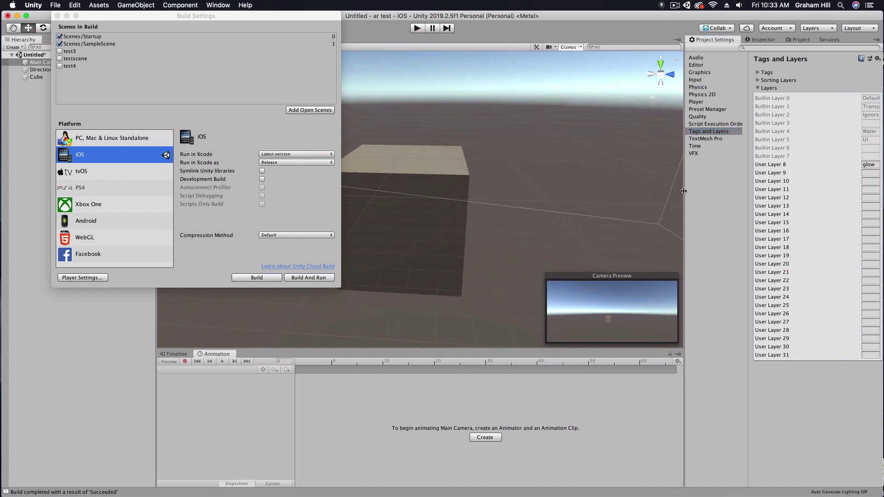
{"action": "left_click", "coordinate": [57, 15]}
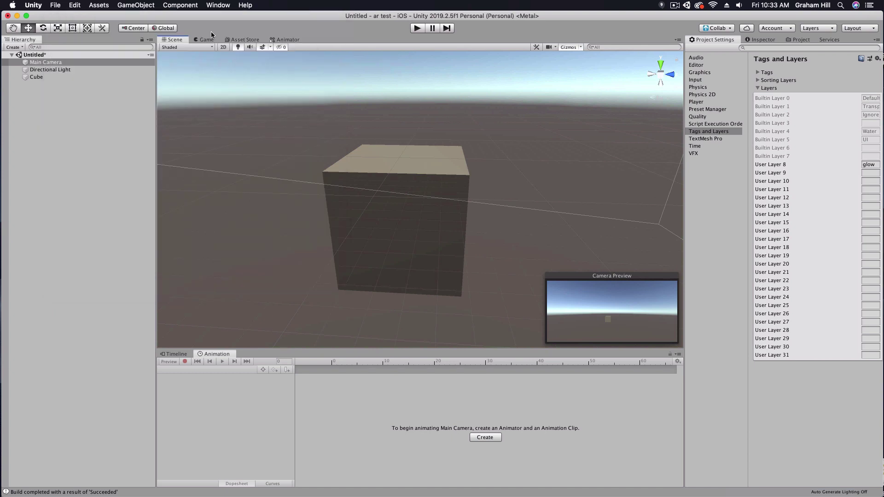
Set the Main Camera's Post Process Layer Layer from Nothing to glow.
{"action": "left_click", "coordinate": [758, 41]}
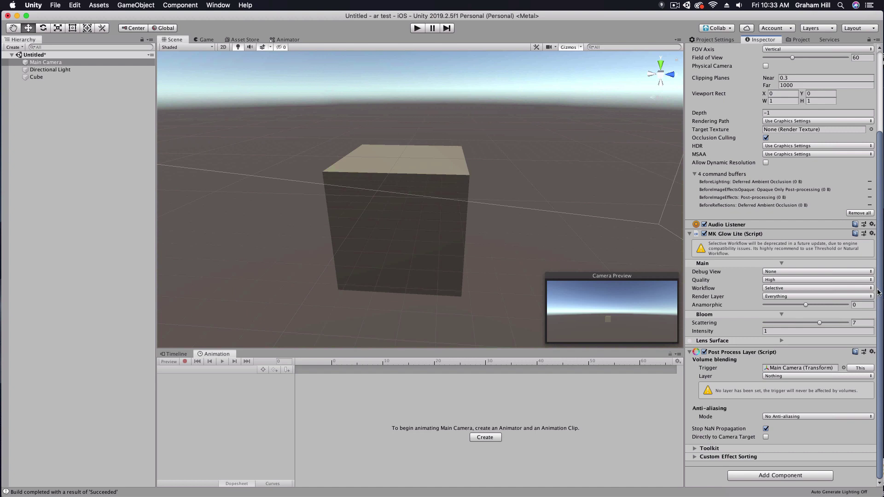
{"action": "left_click", "coordinate": [774, 376]}
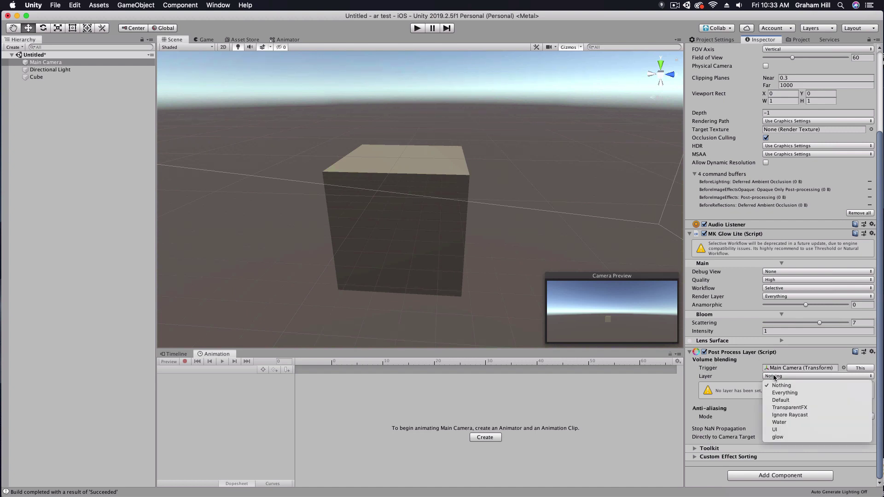
{"action": "left_click", "coordinate": [781, 436]}
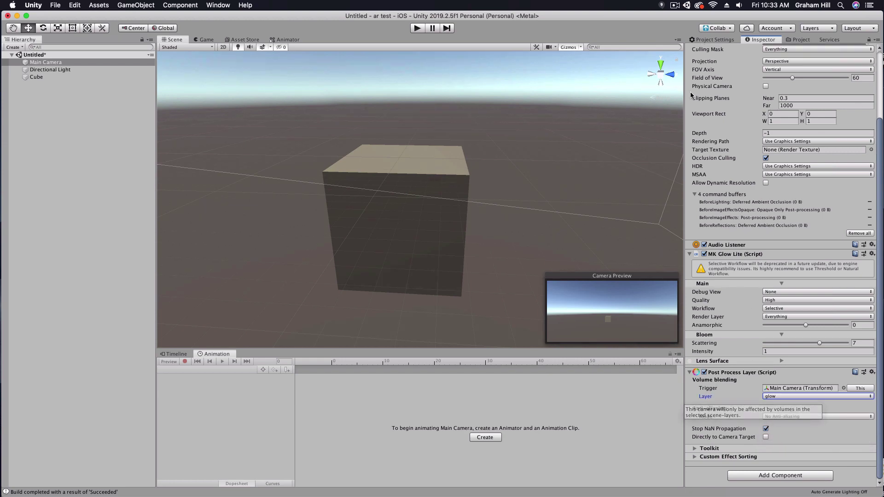
{"action": "left_click", "coordinate": [46, 77]}
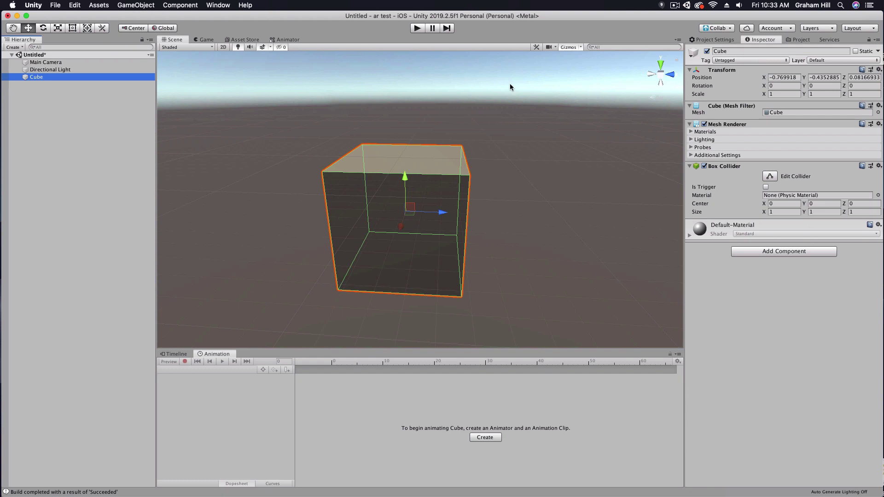
Select the glowtest material in Assets and raise its Glow Power from 0 to 1.8.
{"action": "left_click", "coordinate": [797, 40]}
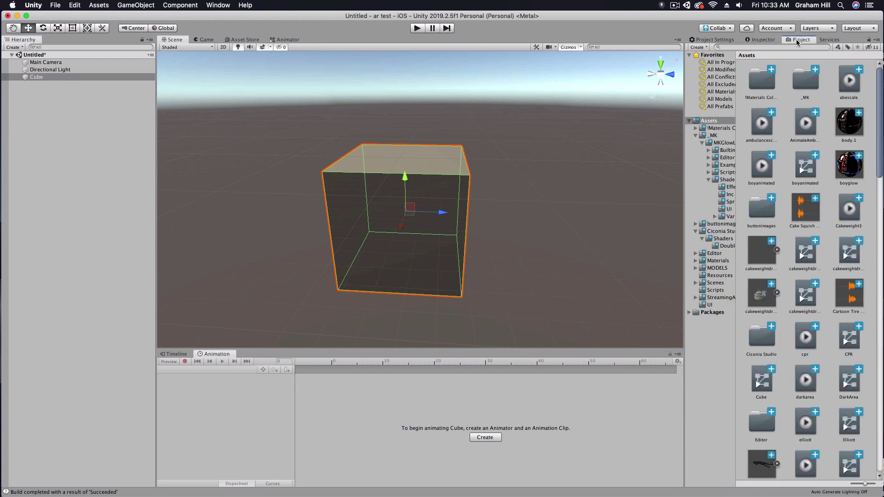
{"action": "scroll", "coordinate": [829, 301], "scroll_direction": "down", "scroll_amount": 10}
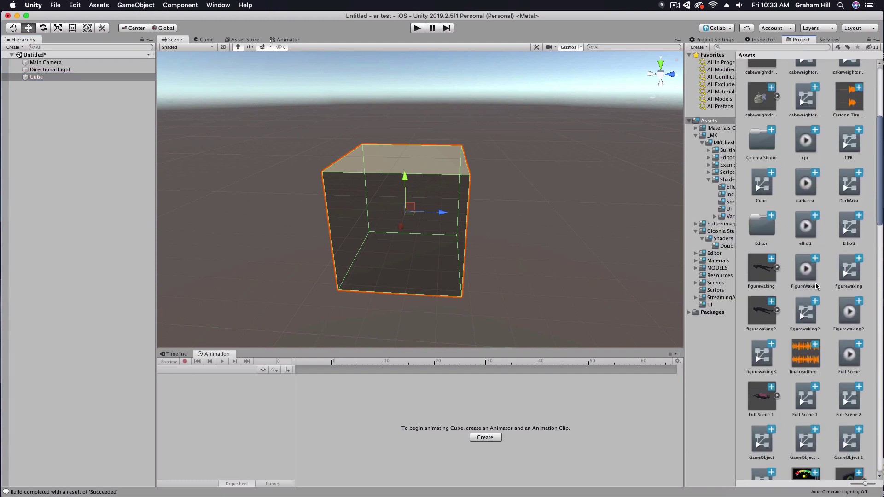
{"action": "scroll", "coordinate": [816, 286], "scroll_direction": "down", "scroll_amount": 2}
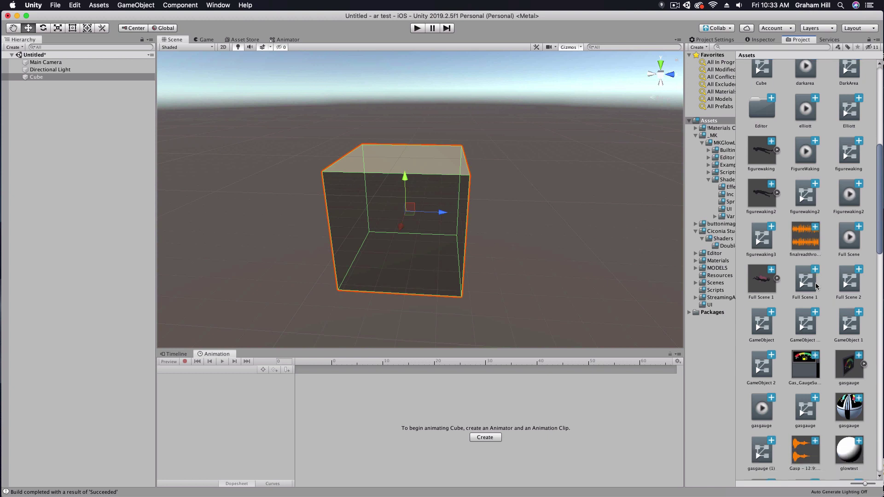
{"action": "scroll", "coordinate": [844, 420], "scroll_direction": "down", "scroll_amount": 2}
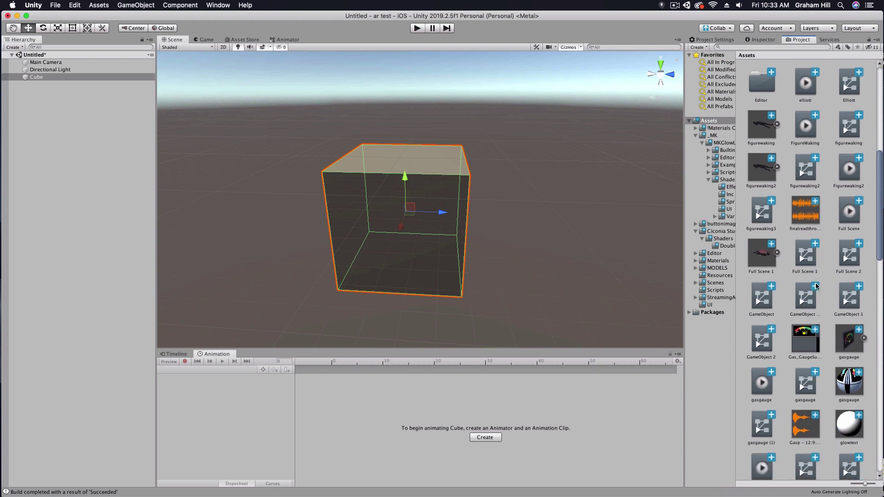
{"action": "left_click", "coordinate": [845, 418]}
{"action": "left_click", "coordinate": [754, 40]}
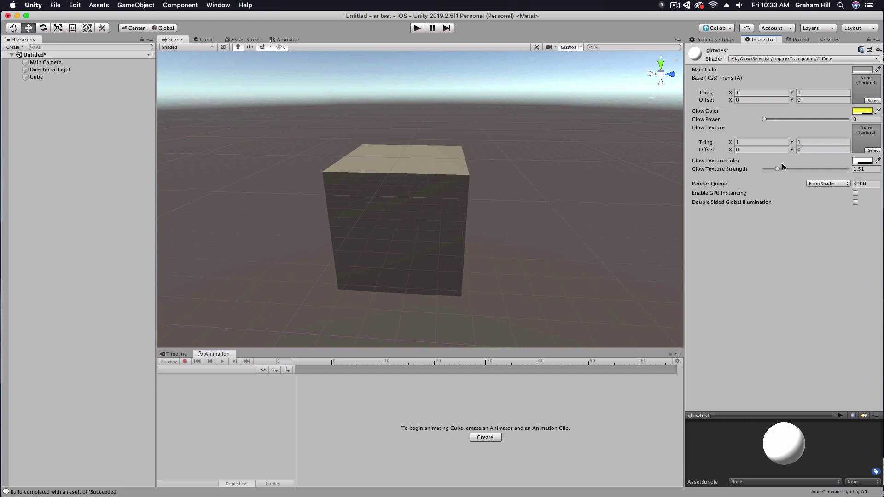
{"action": "left_click_drag", "start_coordinate": [762, 121], "coordinate": [781, 121]}
{"action": "left_click", "coordinate": [796, 40]}
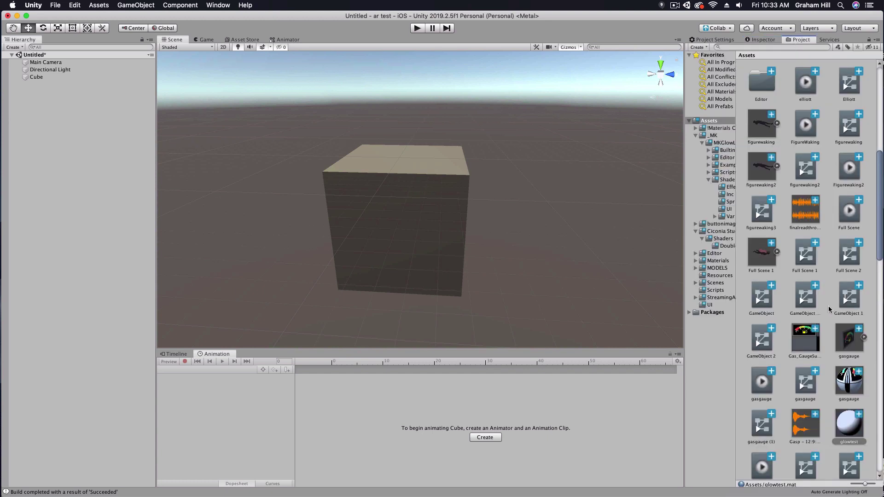
Apply the glowtest material to the Cube so it glows yellow.
{"action": "left_click_drag", "start_coordinate": [846, 426], "coordinate": [37, 77]}
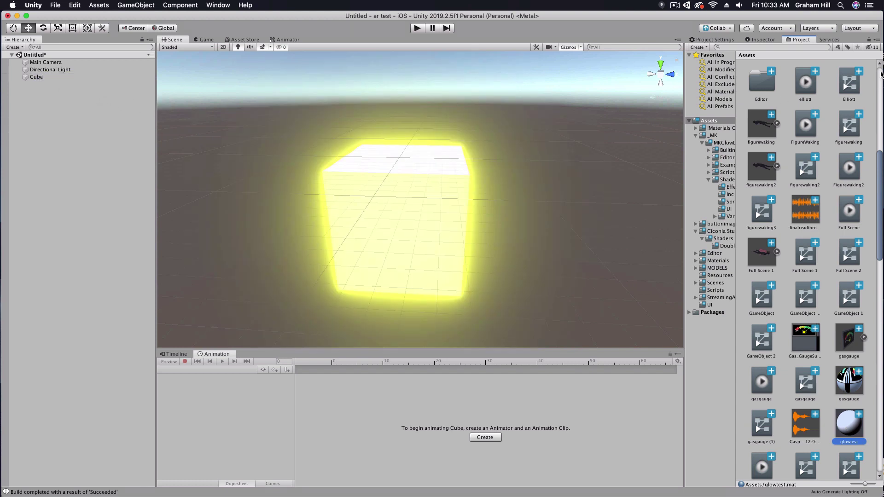
{"action": "left_click", "coordinate": [730, 41]}
{"action": "left_click", "coordinate": [758, 39]}
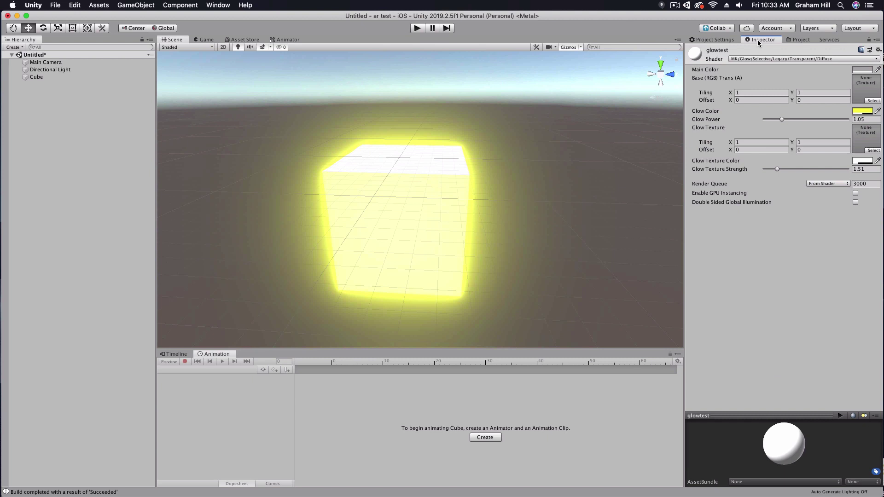
Set the Cube's Layer to glow.
{"action": "left_click", "coordinate": [37, 78]}
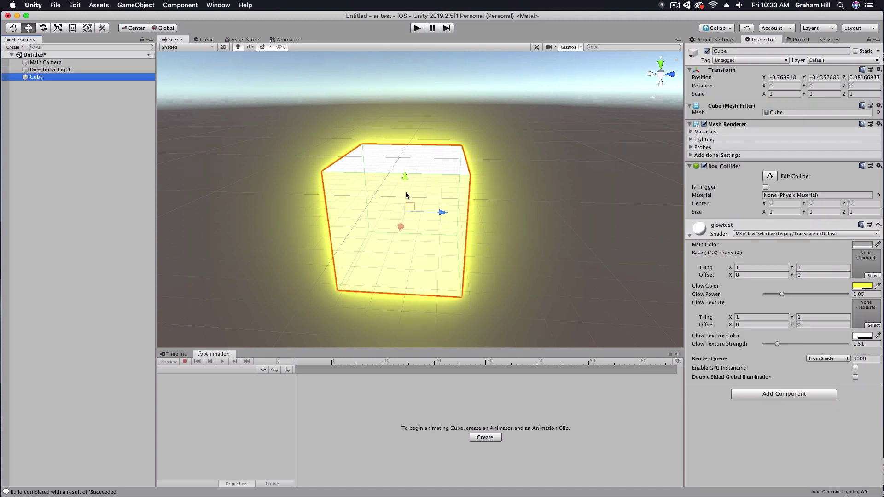
{"action": "left_click", "coordinate": [816, 59]}
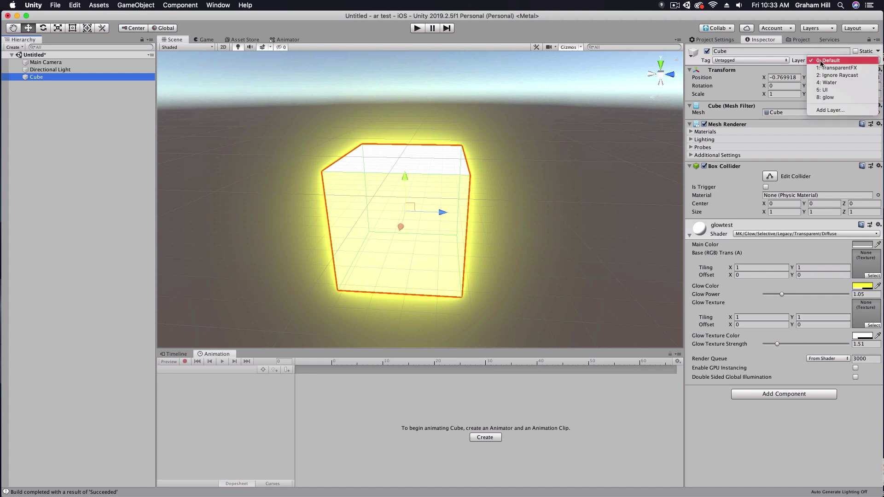
{"action": "left_click", "coordinate": [821, 96]}
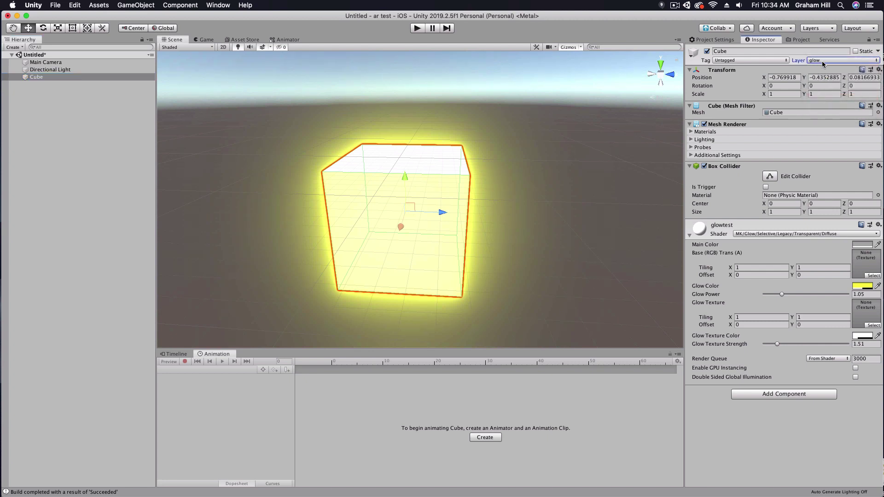
{"action": "left_click", "coordinate": [543, 190]}
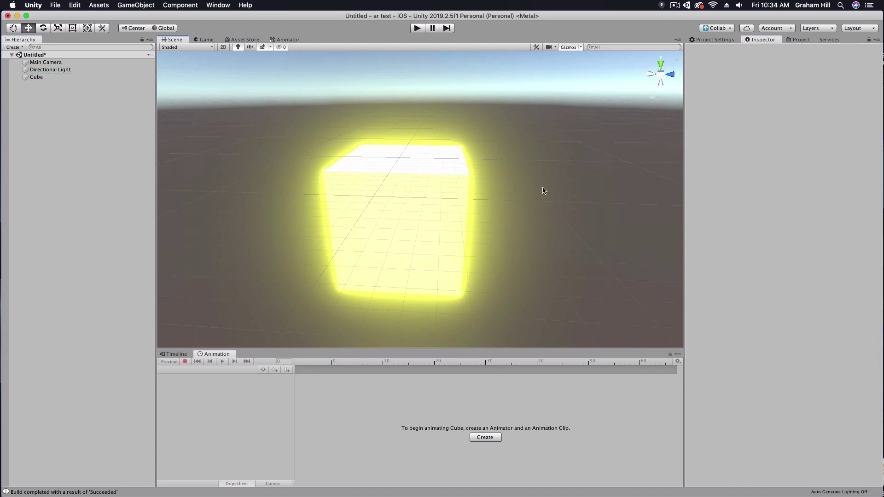
Nudge the glowtest material's Glow Power up to 1.11.
{"action": "left_click", "coordinate": [44, 63]}
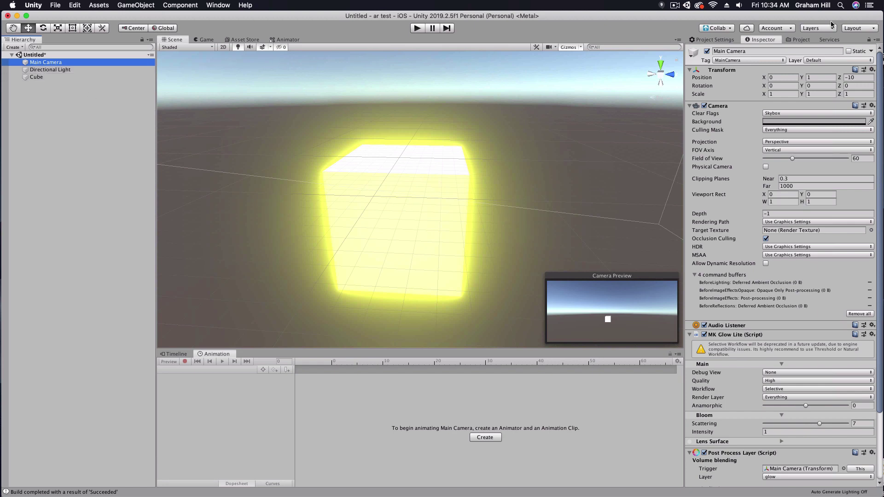
{"action": "left_click", "coordinate": [801, 40]}
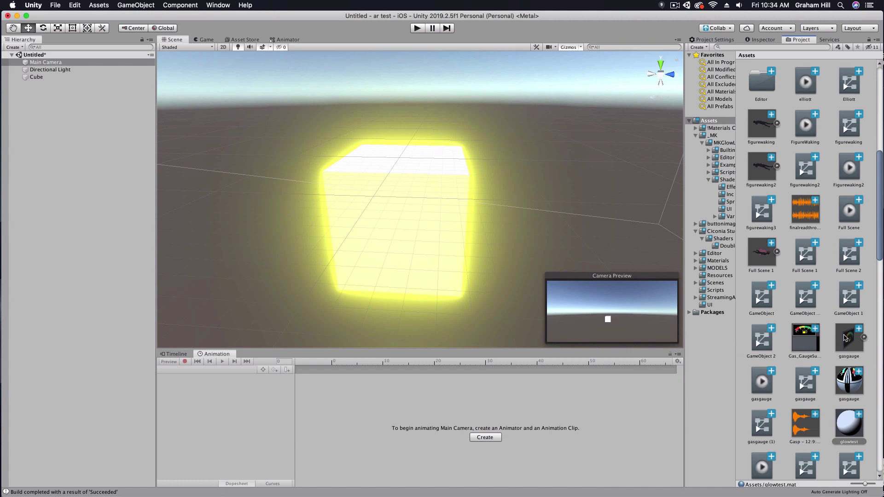
{"action": "left_click", "coordinate": [851, 414]}
{"action": "left_click", "coordinate": [760, 39]}
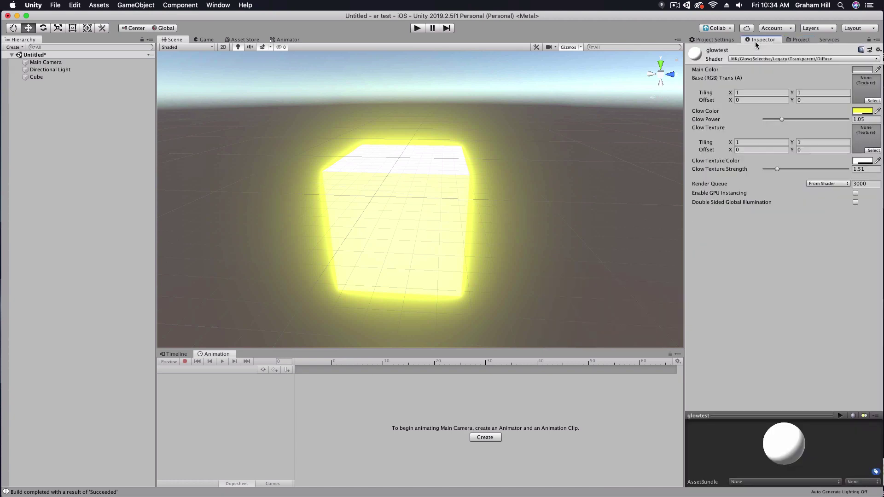
{"action": "mouse_move", "coordinate": [781, 119]}
{"action": "left_mouse_down"}
{"action": "mouse_move", "coordinate": [770, 119]}
{"action": "mouse_move", "coordinate": [802, 122]}
{"action": "mouse_move", "coordinate": [780, 125]}
{"action": "left_mouse_up"}
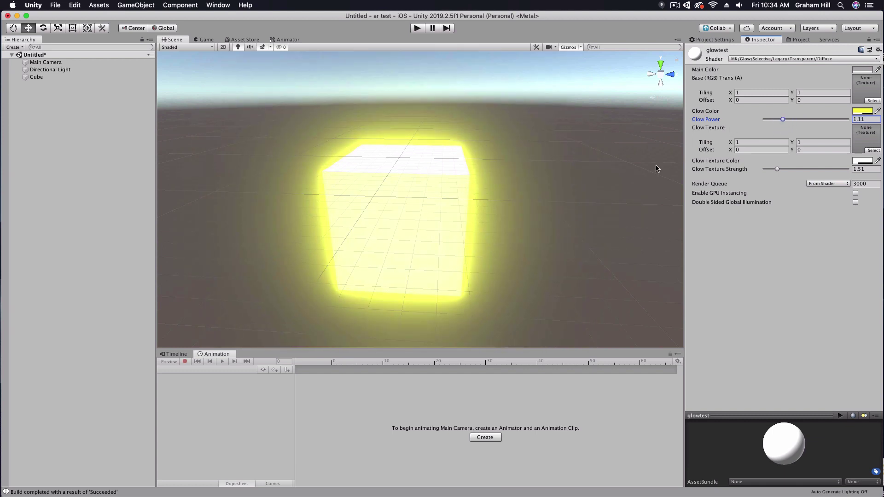
Create a new animation clip named glowtest for the Cube.
{"action": "left_click", "coordinate": [52, 77]}
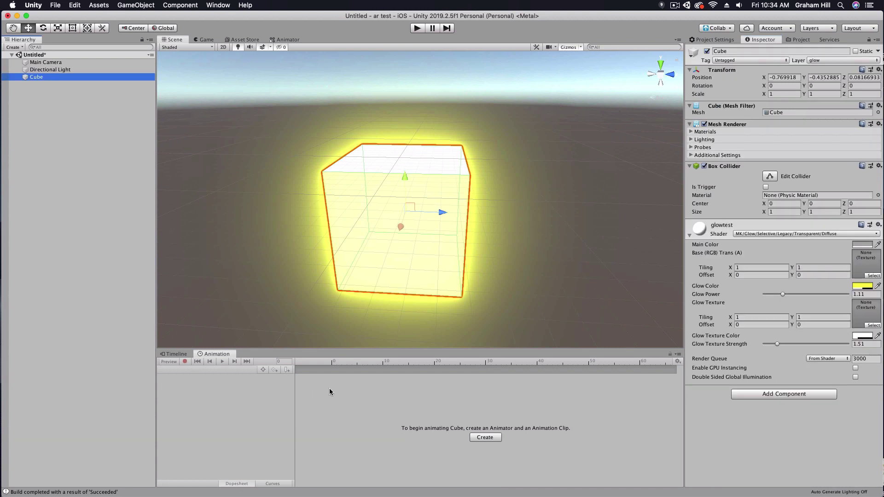
{"action": "left_click", "coordinate": [486, 438]}
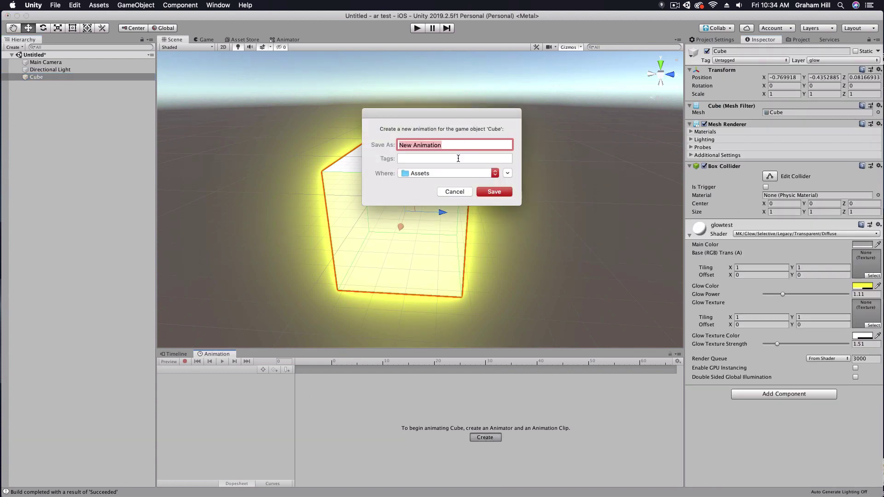
{"action": "type", "text": "glowtest"}
{"action": "key", "text": "Return"}
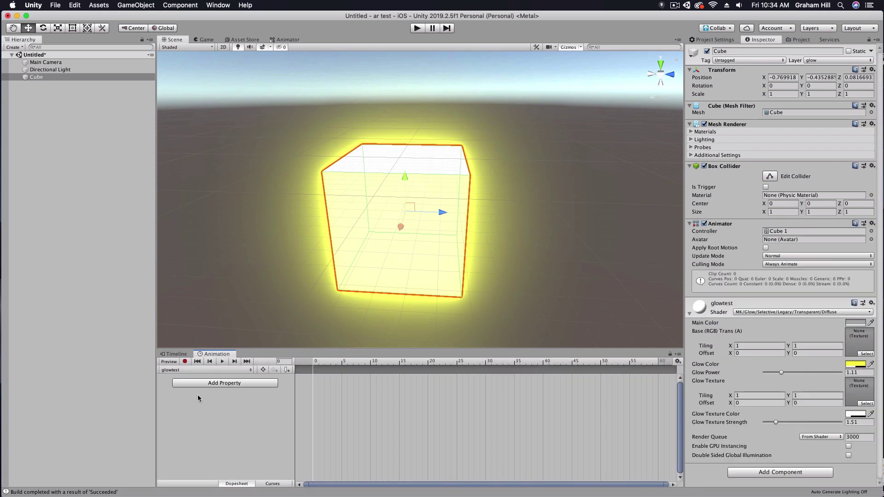
Record Glow Power keys alternating 0 and 2.07–2.43 every 10 frames to frame 60, then play.
{"action": "left_click", "coordinate": [185, 362]}
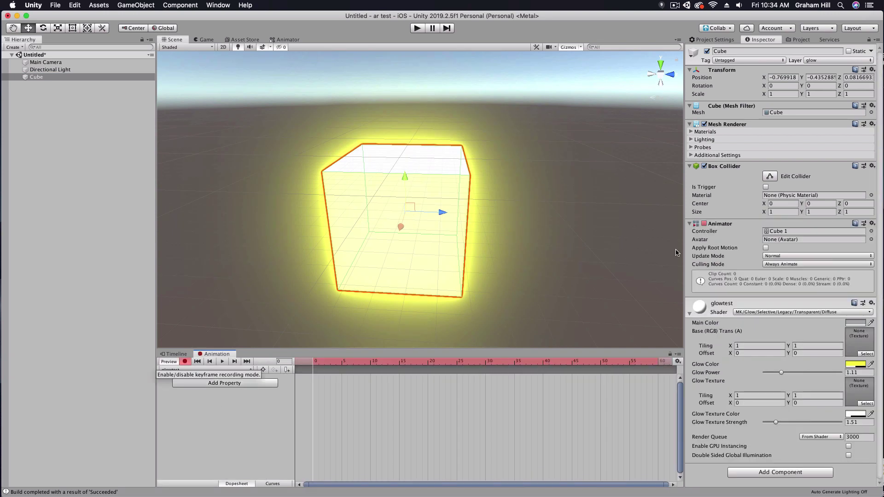
{"action": "left_click_drag", "start_coordinate": [777, 377], "coordinate": [494, 382]}
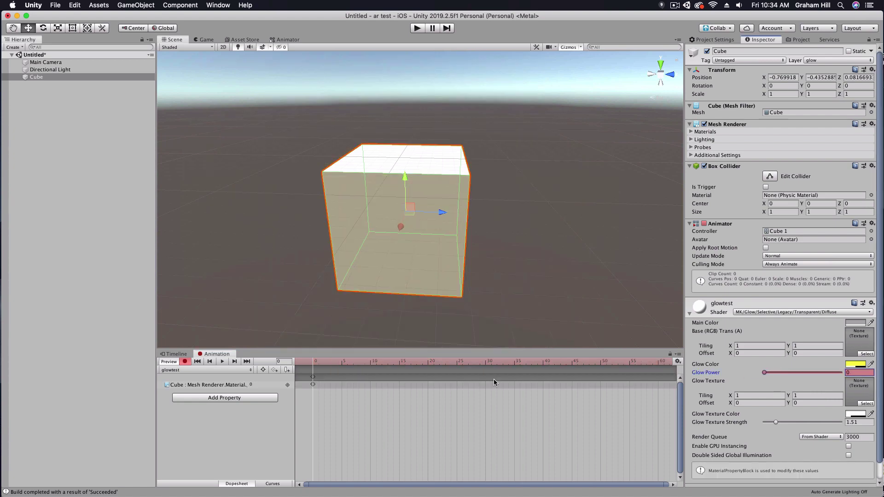
{"action": "left_click", "coordinate": [800, 373]}
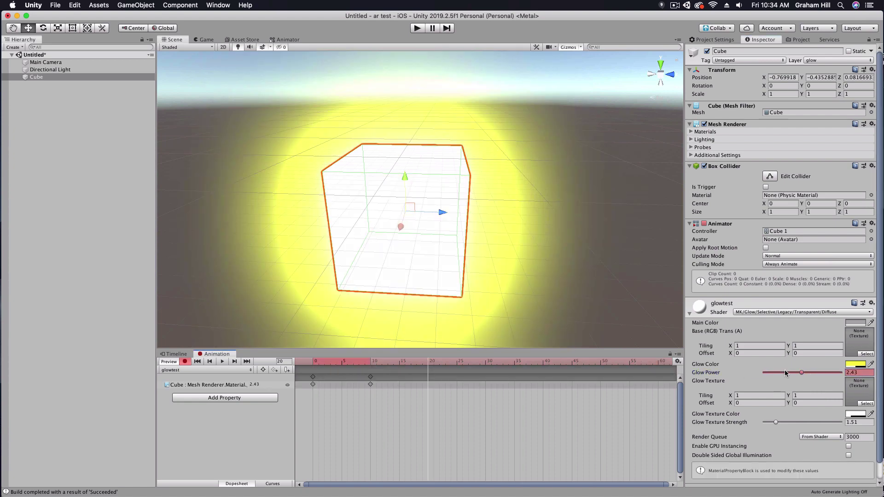
{"action": "left_click_drag", "start_coordinate": [785, 373], "coordinate": [494, 366]}
{"action": "left_click", "coordinate": [796, 372]}
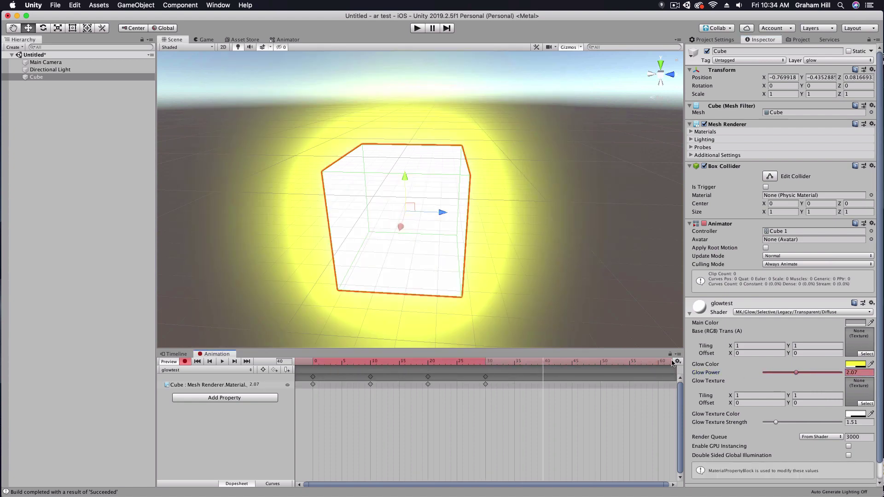
{"action": "left_click_drag", "start_coordinate": [795, 372], "coordinate": [639, 371]}
{"action": "left_click", "coordinate": [799, 372]}
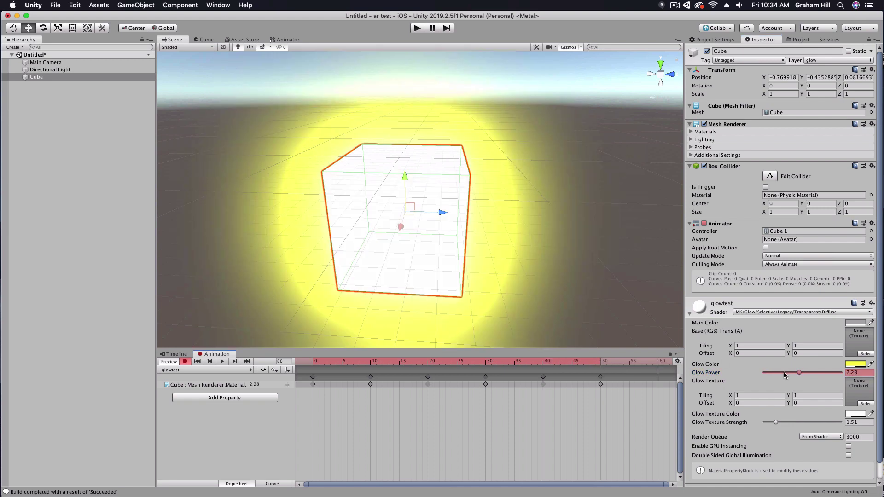
{"action": "left_click_drag", "start_coordinate": [785, 374], "coordinate": [750, 373]}
{"action": "left_click", "coordinate": [184, 361]}
{"action": "left_click", "coordinate": [222, 362]}
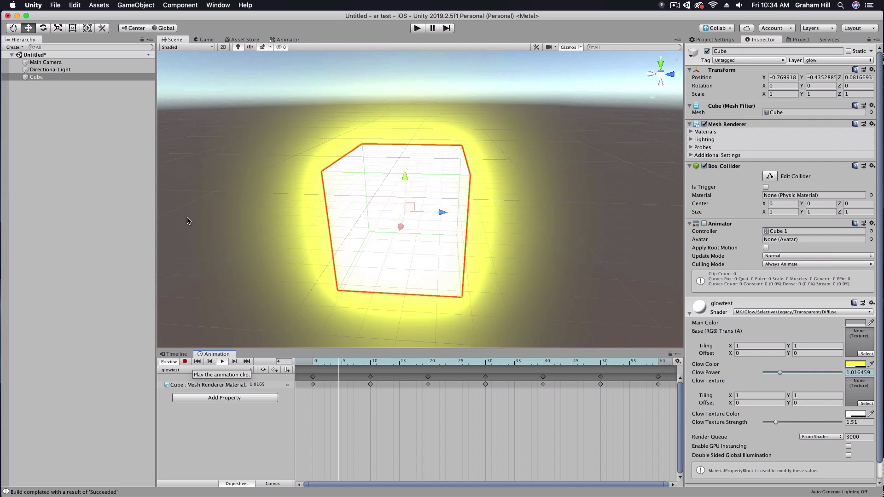
{"action": "left_click", "coordinate": [198, 39]}
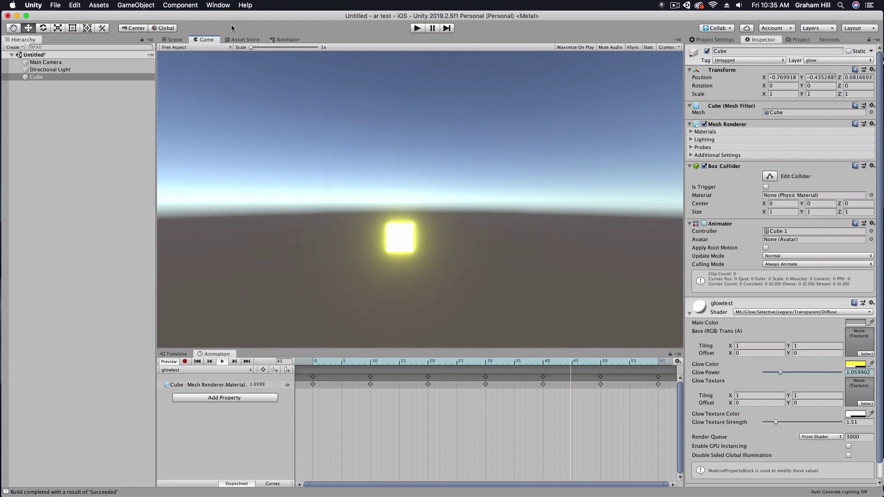
{"action": "left_click", "coordinate": [172, 39]}
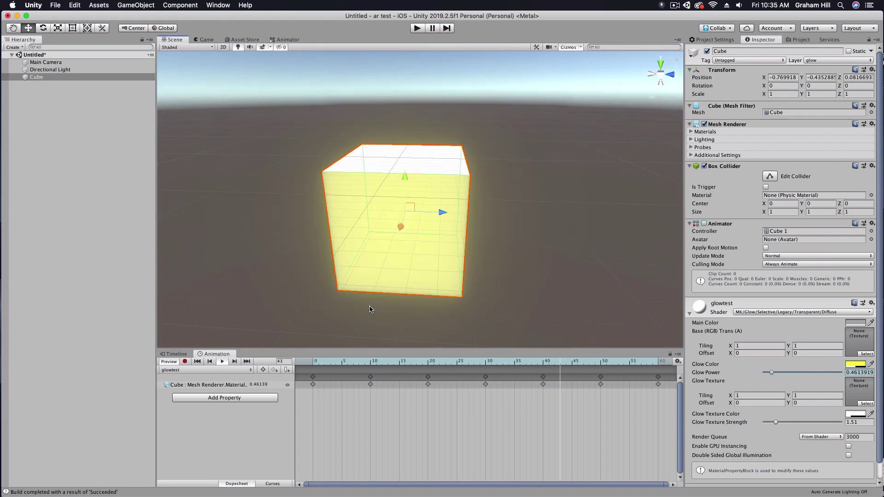